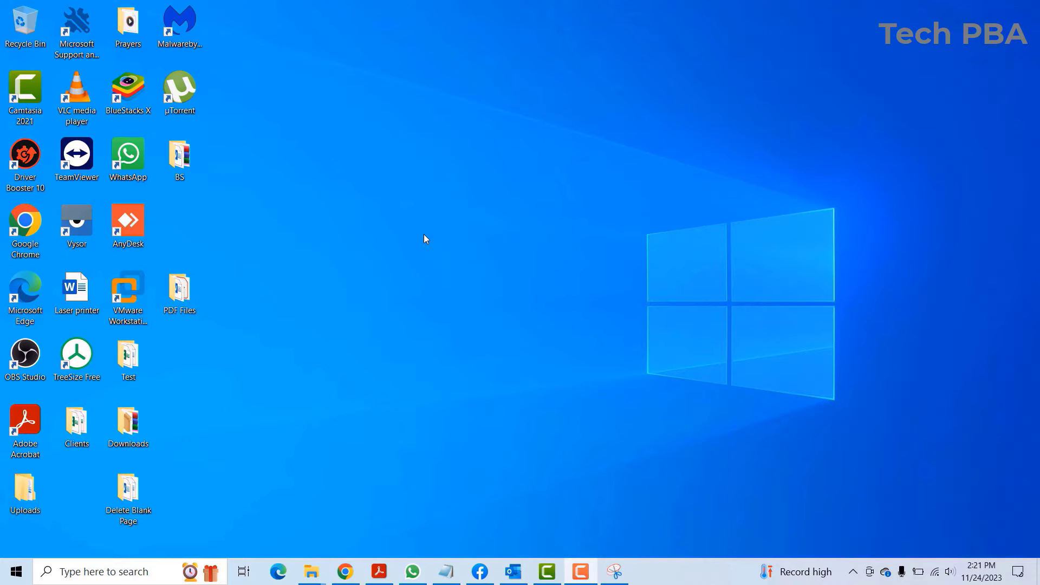
# Bring Outlook forward, start a new email, and show its Signature dropdown choices.
pyautogui.rightClick(301, 108)
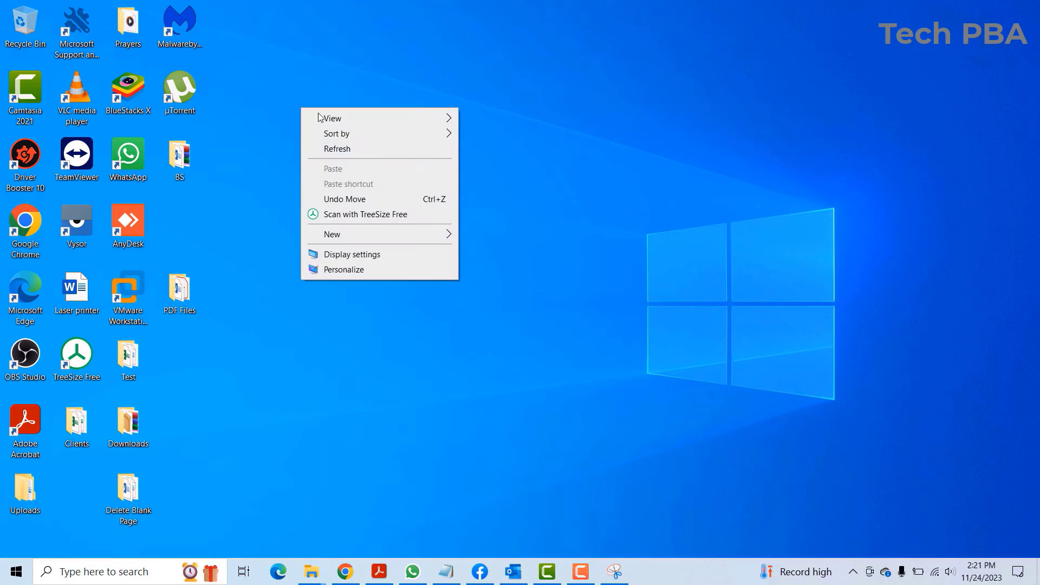
pyautogui.click(372, 150)
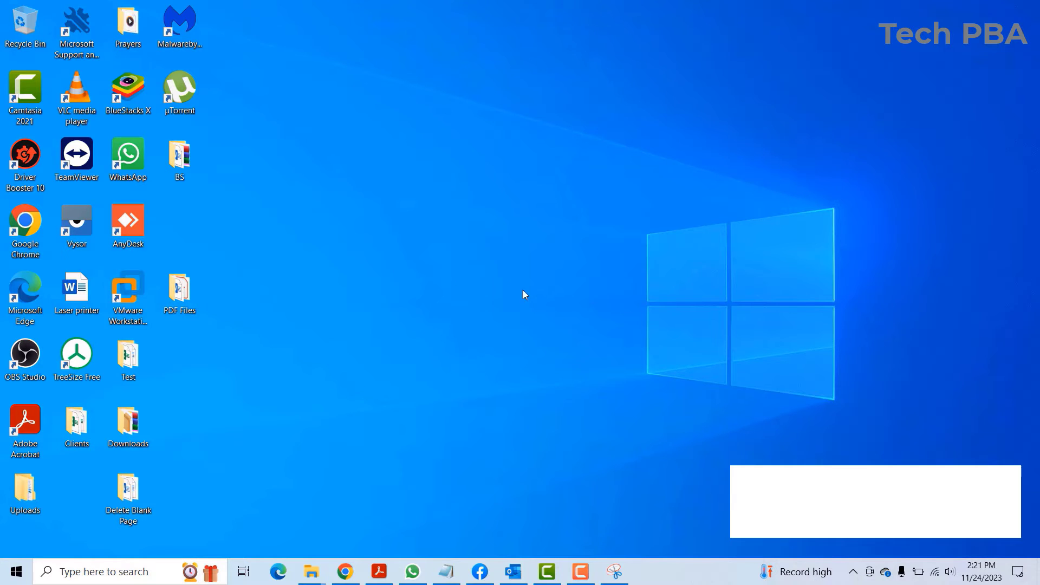
pyautogui.click(520, 571)
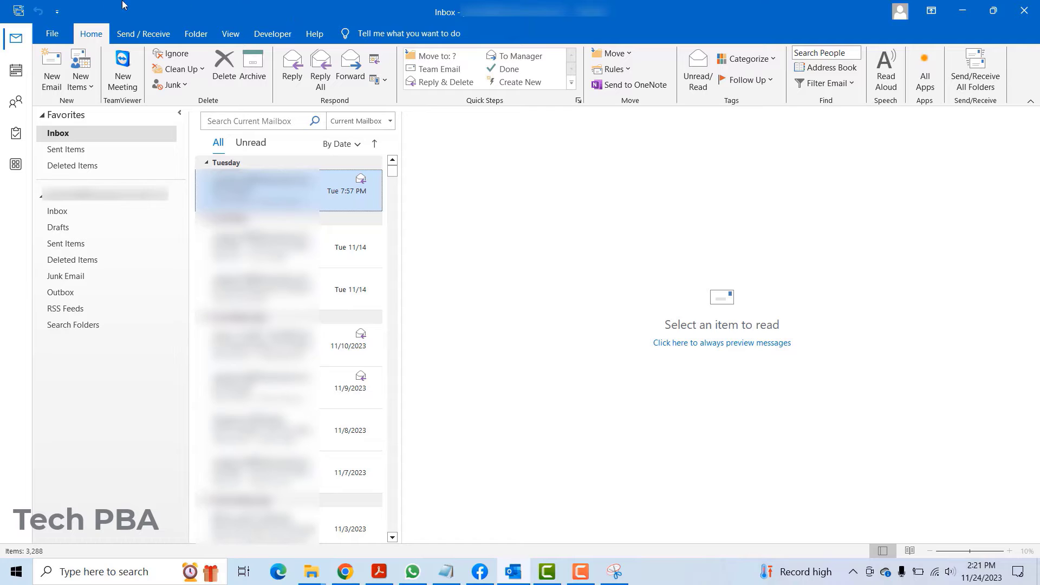
pyautogui.click(52, 67)
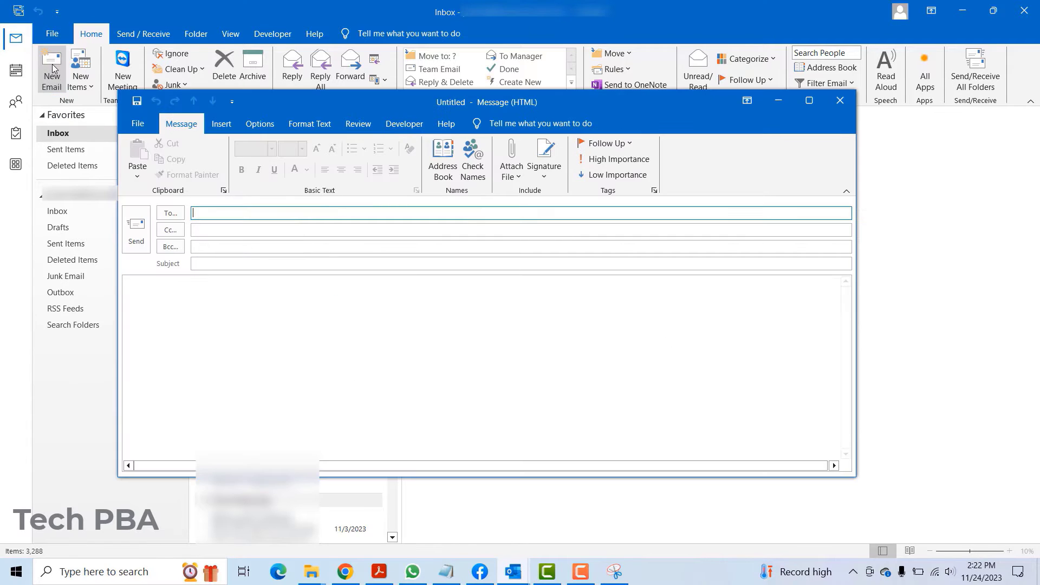
pyautogui.moveTo(434, 104); pyautogui.dragTo(399, 48)
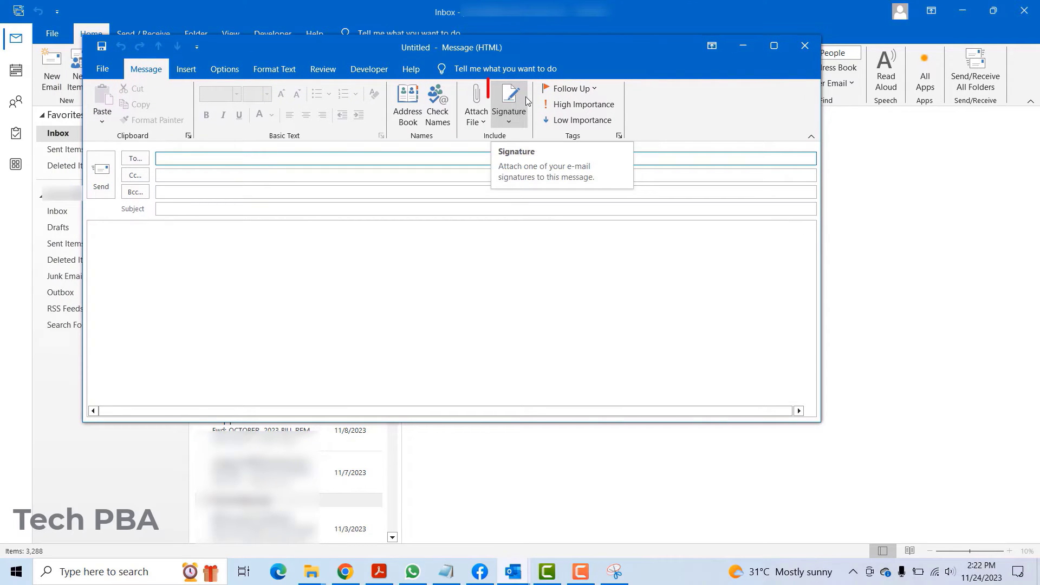
pyautogui.click(509, 125)
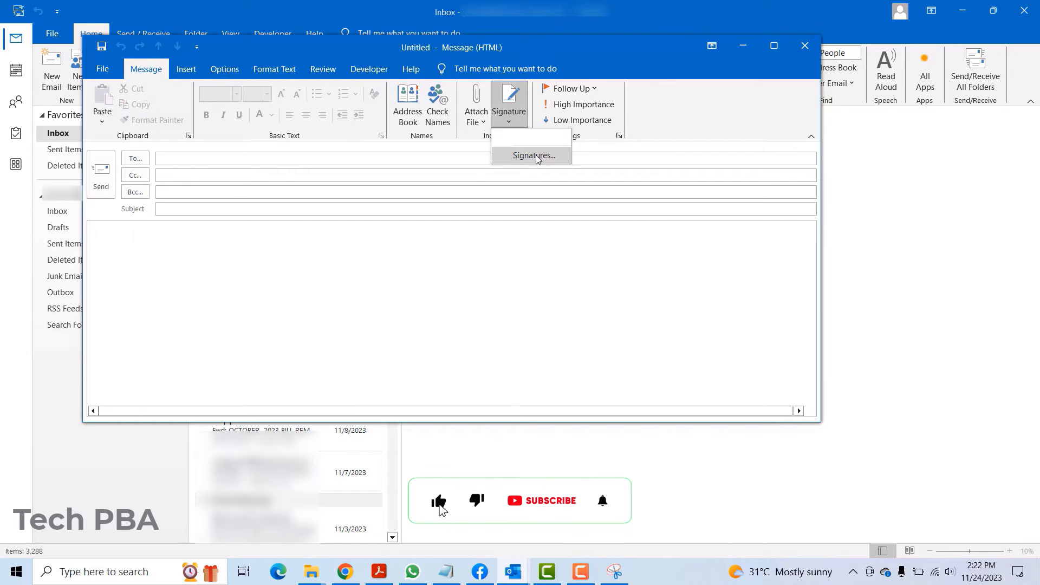
# In Signatures and Stationery, add a new signature named 'Sig1'.
pyautogui.click(516, 156)
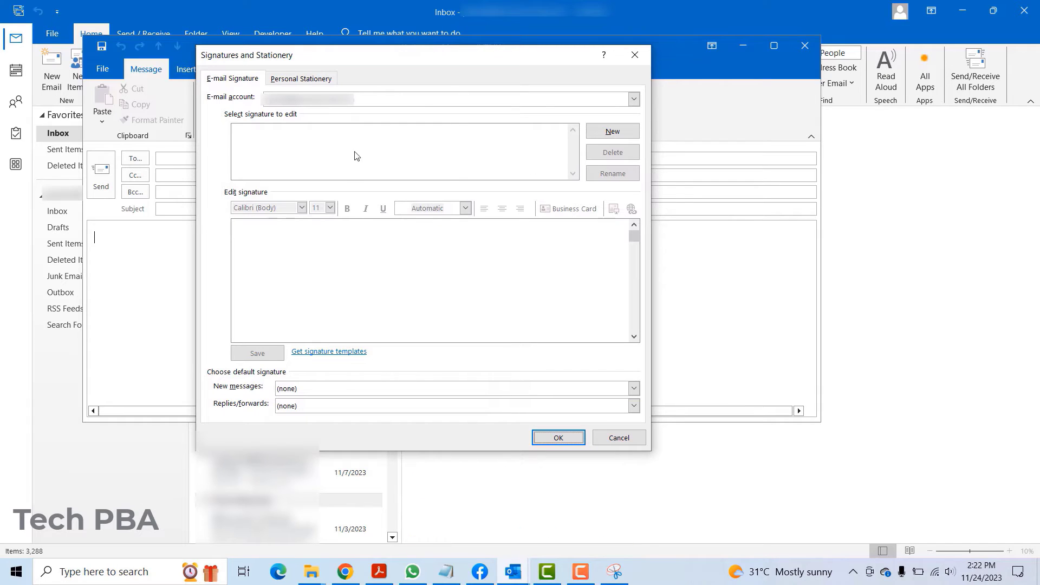
pyautogui.click(598, 136)
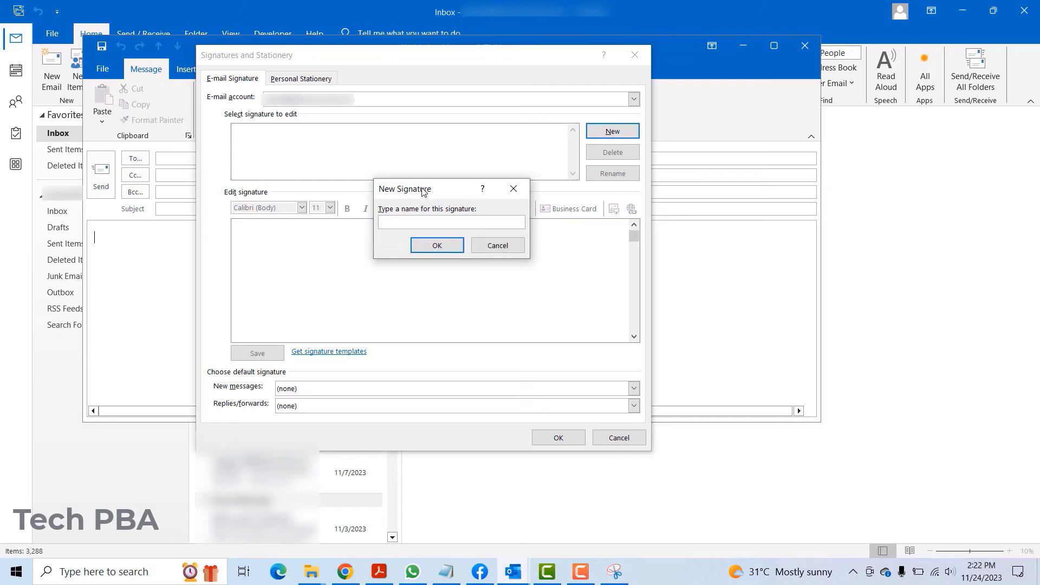
pyautogui.moveTo(444, 187); pyautogui.dragTo(411, 142)
pyautogui.write('Sig')
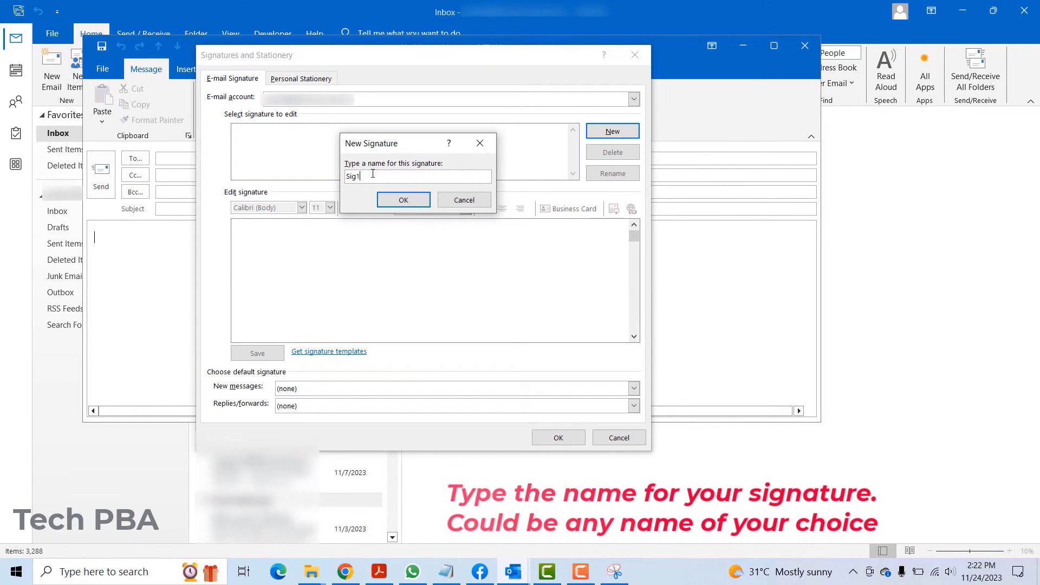
pyautogui.write('1')
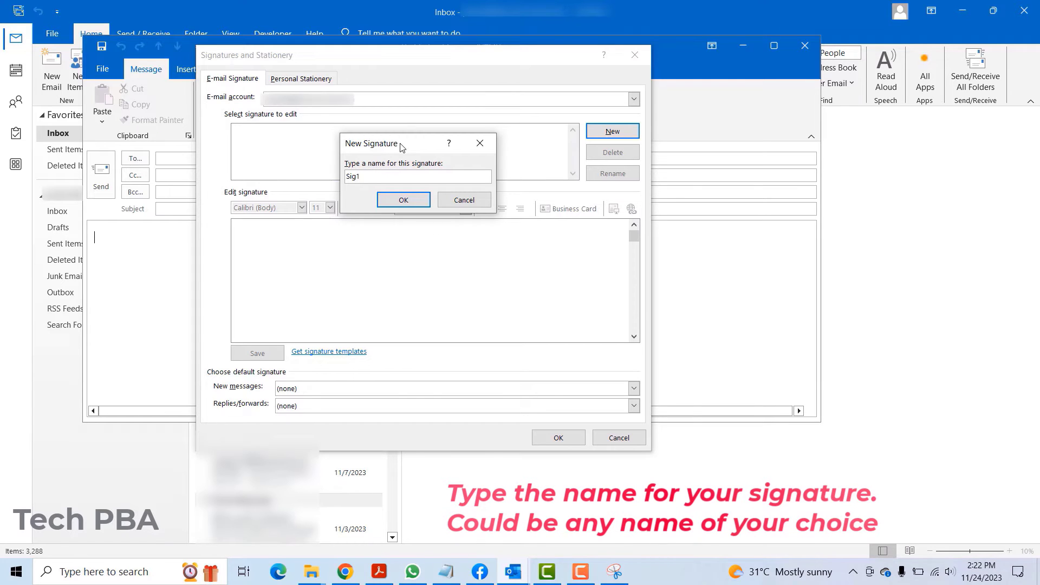
pyautogui.moveTo(400, 144); pyautogui.dragTo(408, 152)
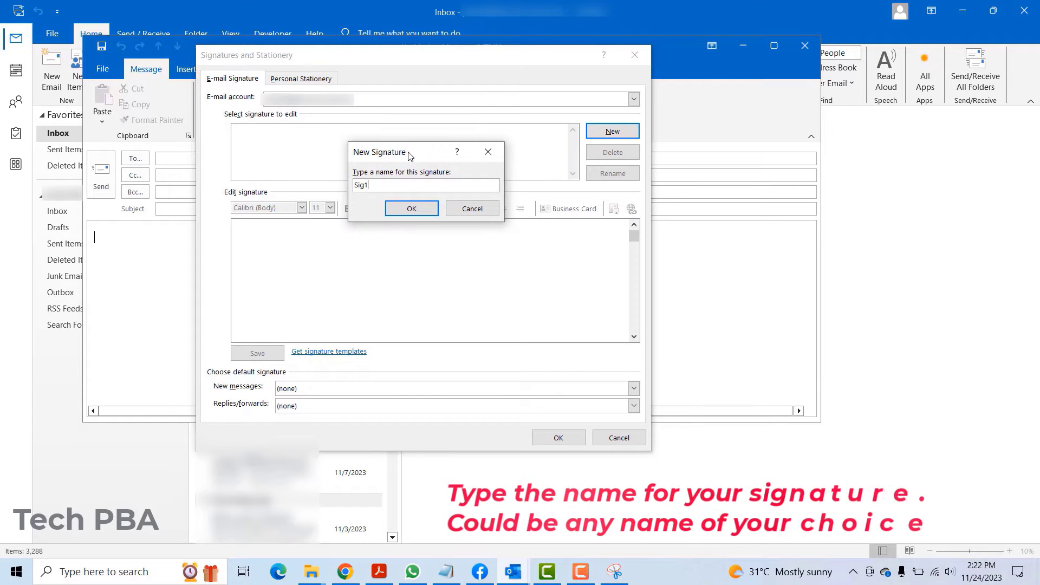
pyautogui.click(405, 207)
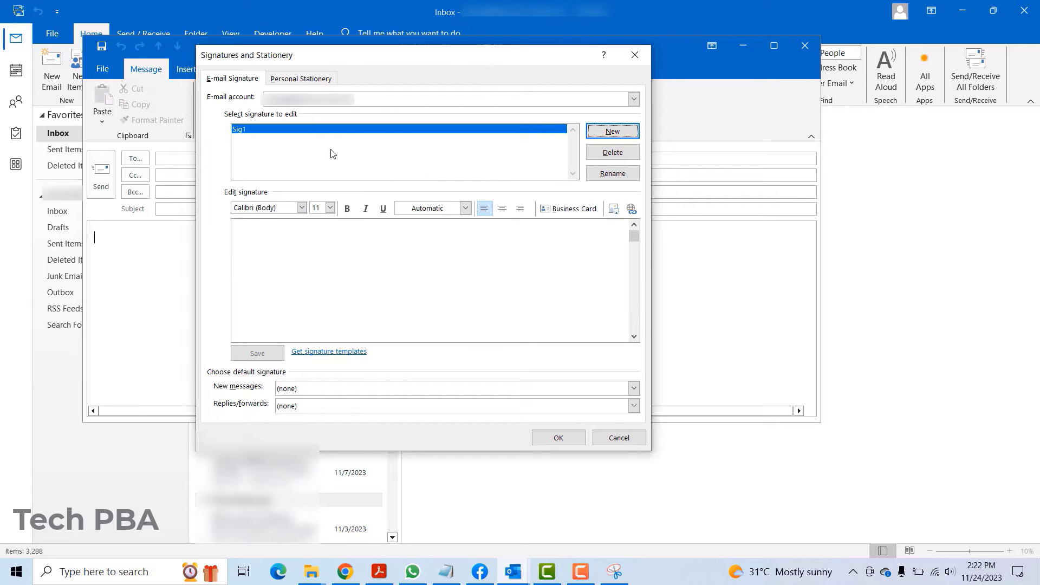
pyautogui.click(276, 229)
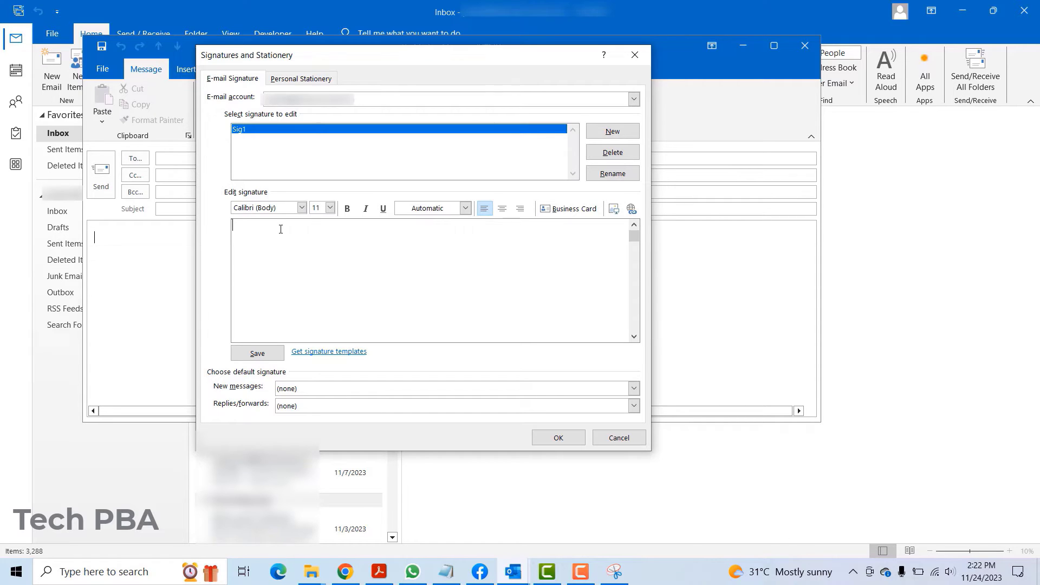
pyautogui.write('Patrick ')
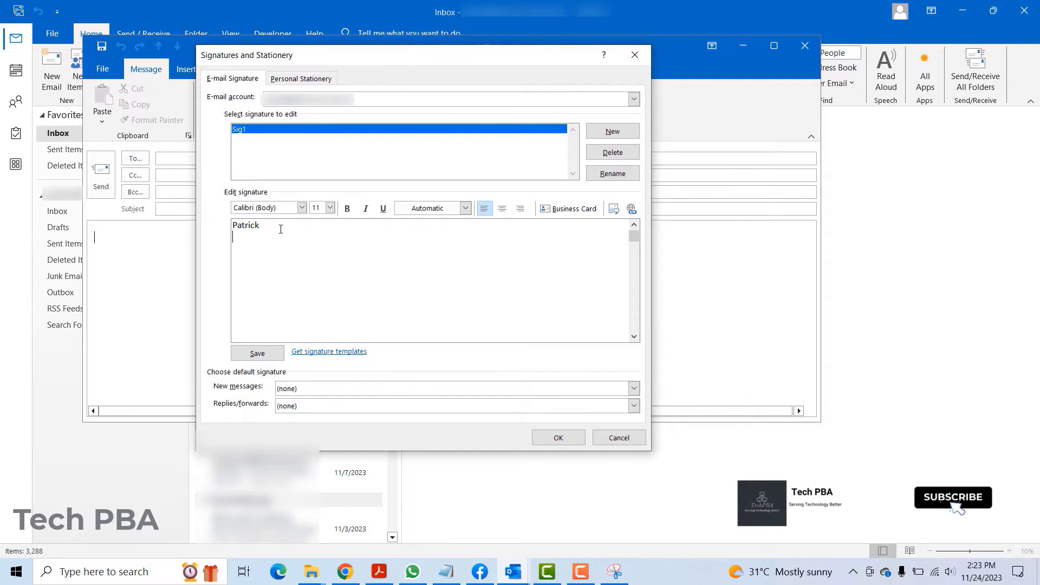
pyautogui.write('+233')
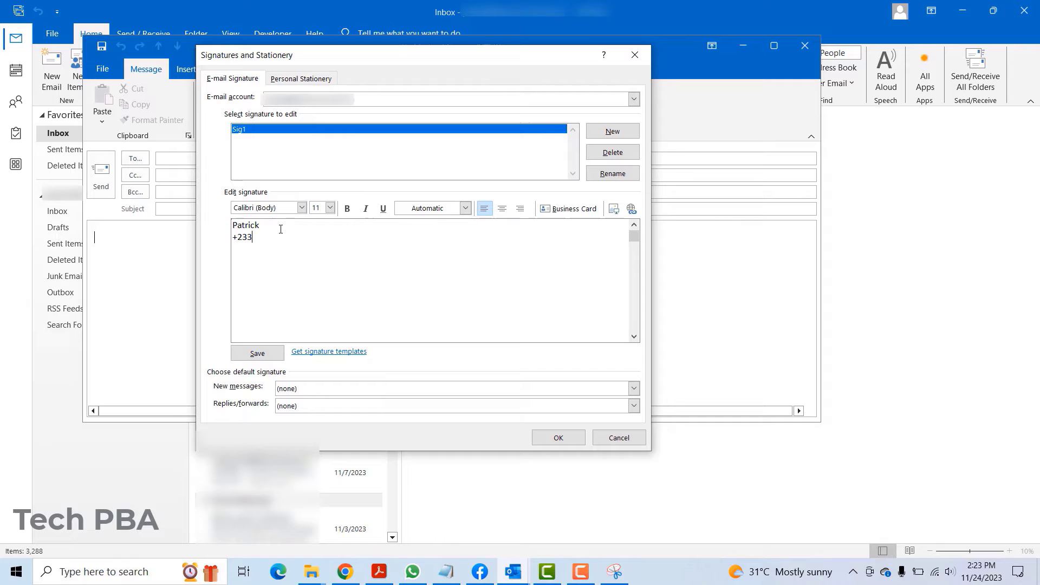
pyautogui.write('123')
pyautogui.write('45678')
pyautogui.write('3')
pyautogui.write('4')
pyautogui.press('Return')
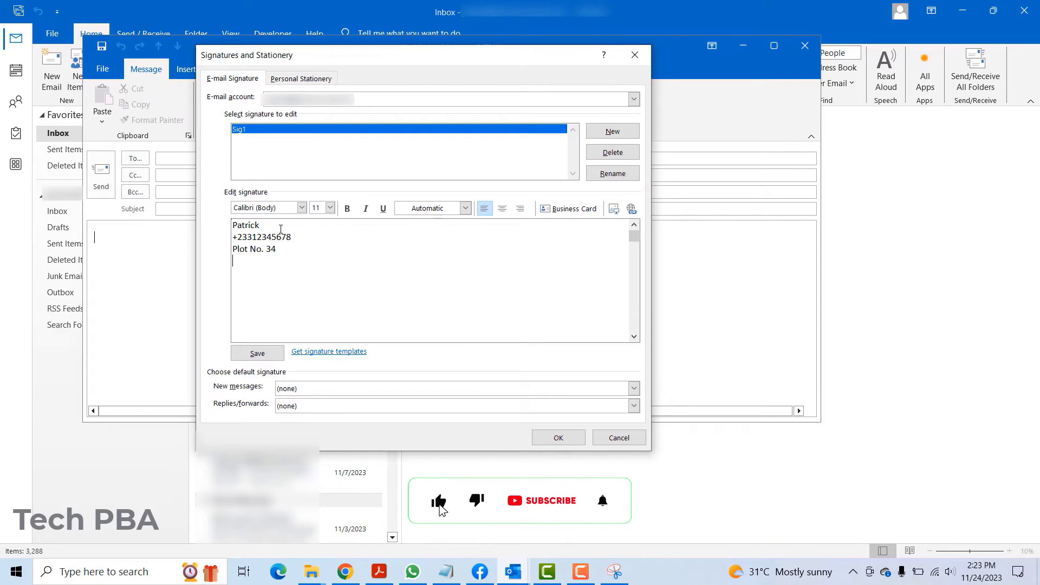
pyautogui.write('www')
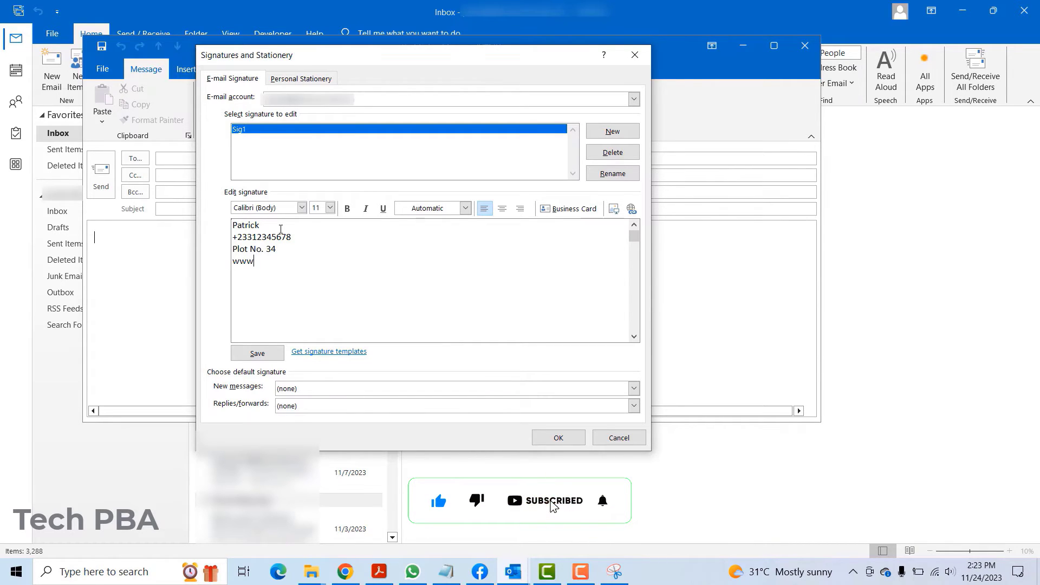
pyautogui.write('.techpba.c')
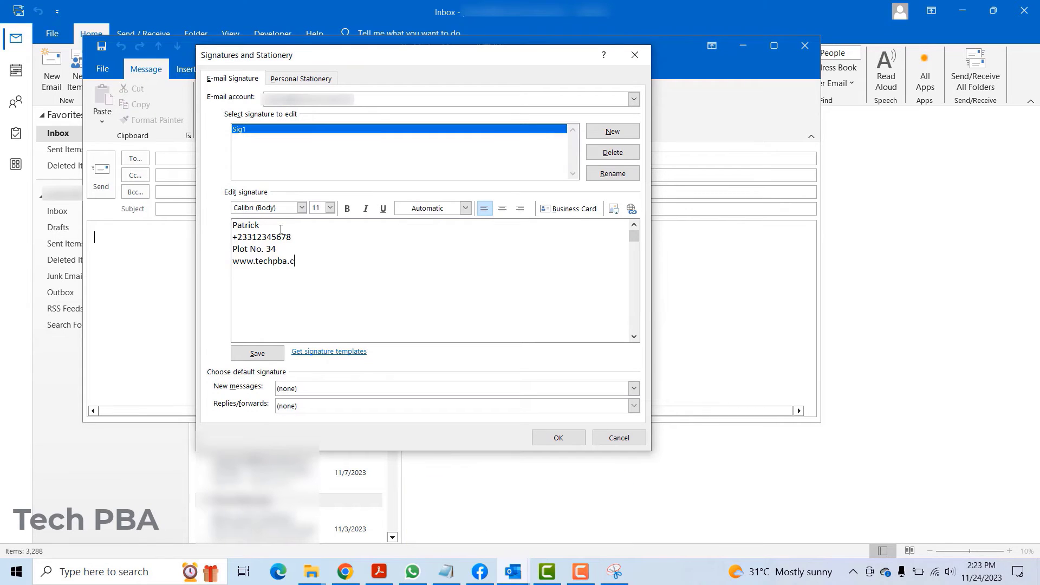
pyautogui.write('om')
pyautogui.press('Return')
# Insert the 'Tech PBA logo' image from Pictures > YouTube into the Sig1 signature.
pyautogui.click(615, 210)
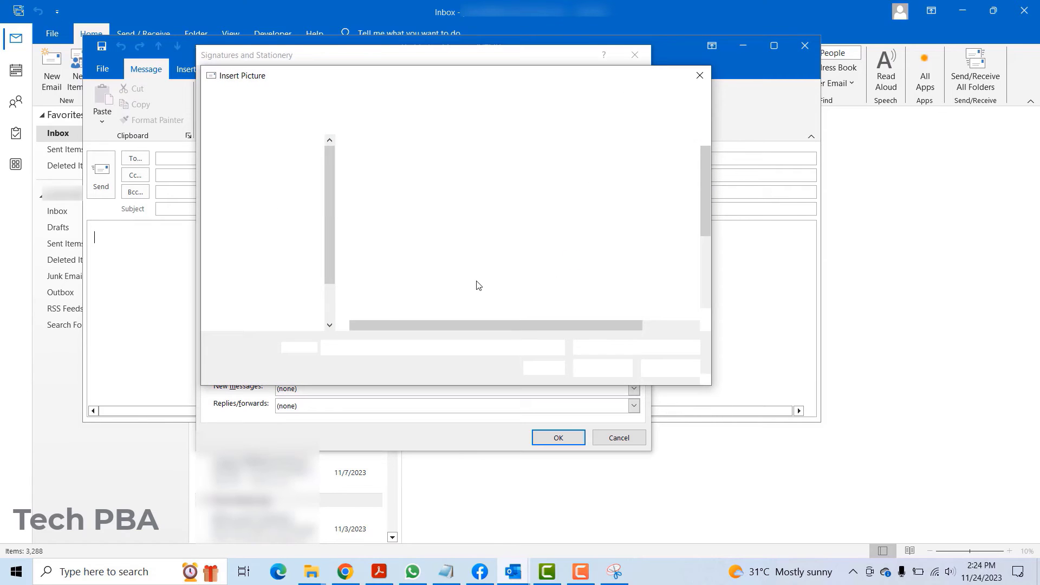
pyautogui.moveTo(389, 80); pyautogui.dragTo(399, 61)
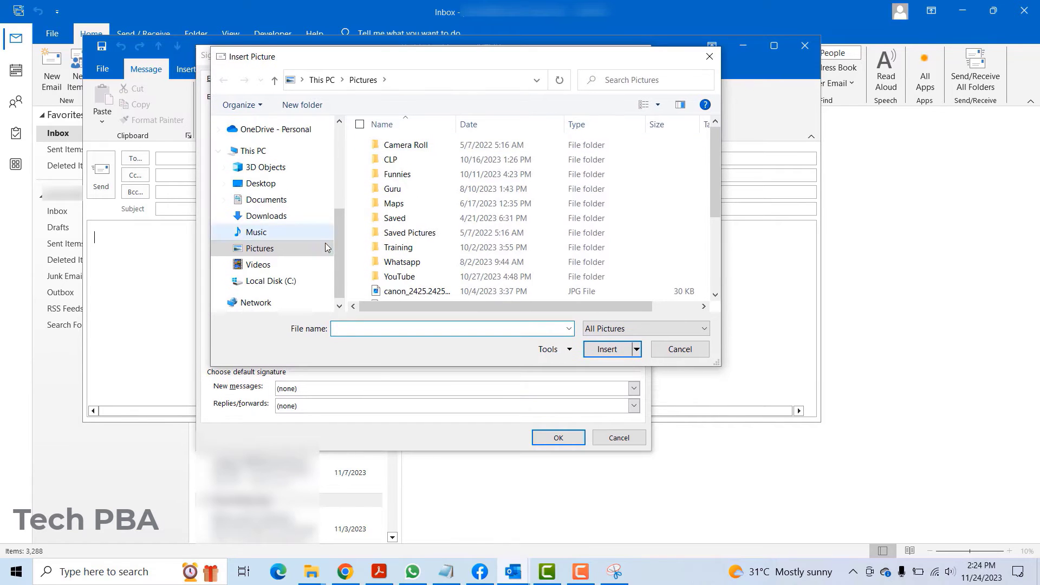
pyautogui.scroll(-1, 336, 239)
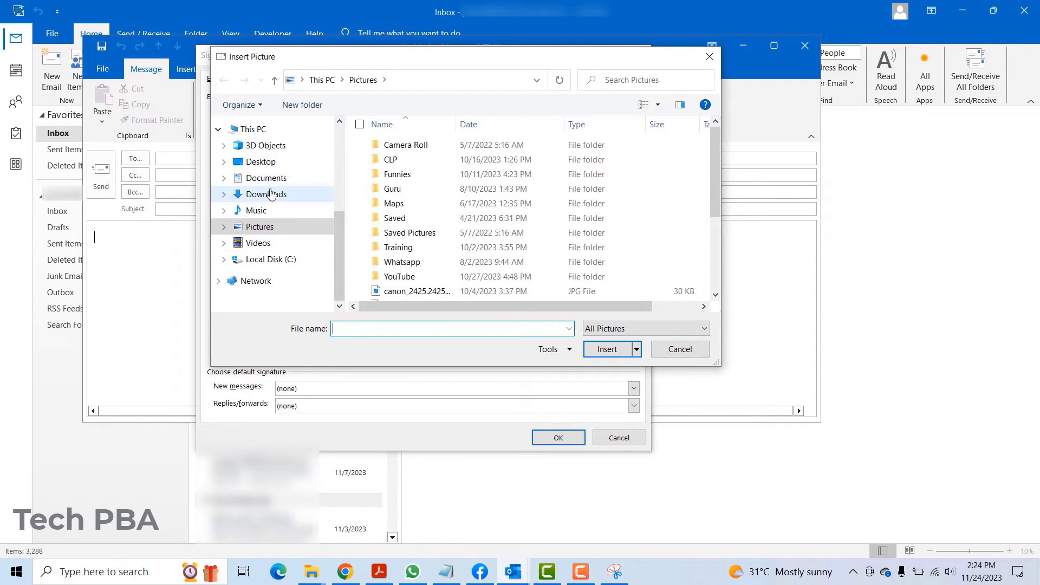
pyautogui.doubleClick(410, 278)
pyautogui.click(415, 185)
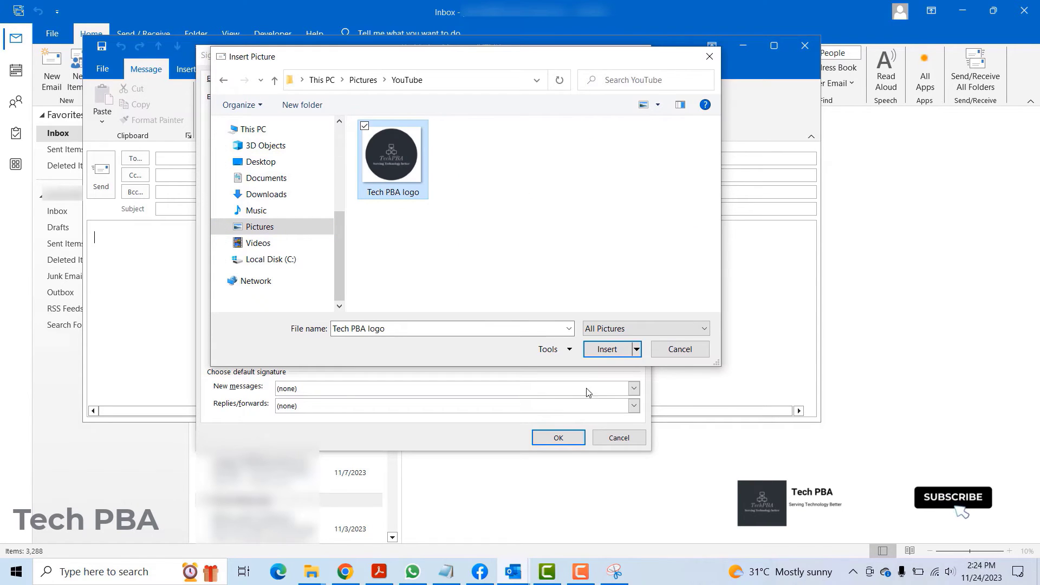
pyautogui.click(607, 349)
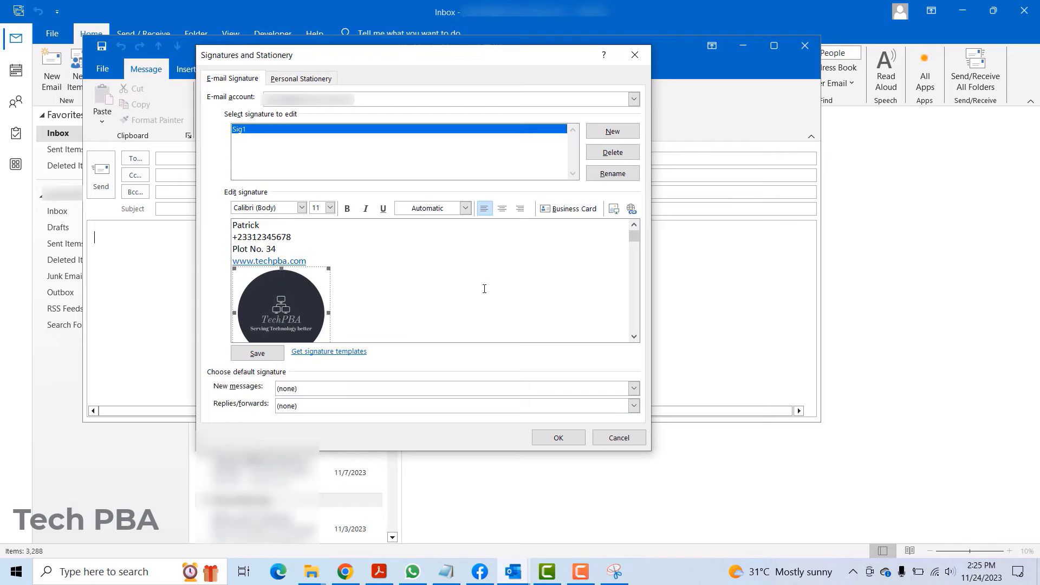
# Save Sig1 and set it as the default signature for New messages.
pyautogui.click(256, 354)
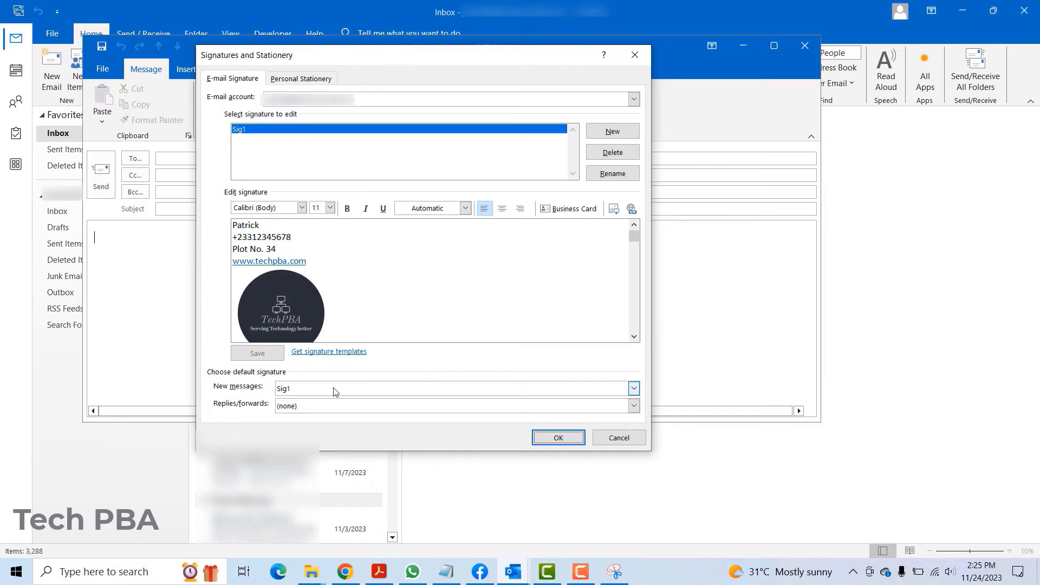
pyautogui.click(634, 388)
pyautogui.click(634, 388)
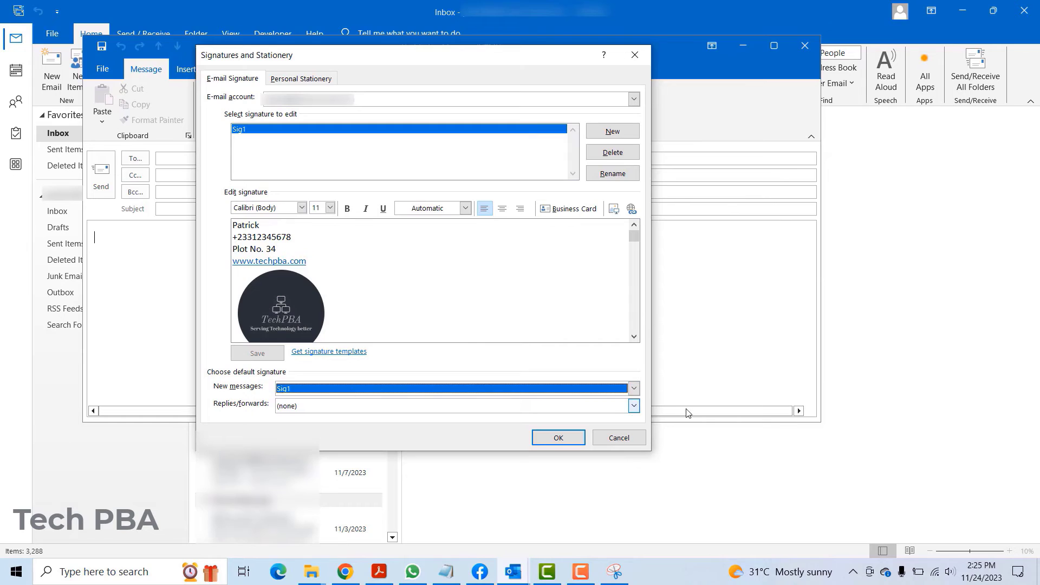
pyautogui.click(633, 388)
pyautogui.click(537, 410)
# Close the settings and blank message, then start a new email carrying the Sig1 signature.
pyautogui.click(558, 440)
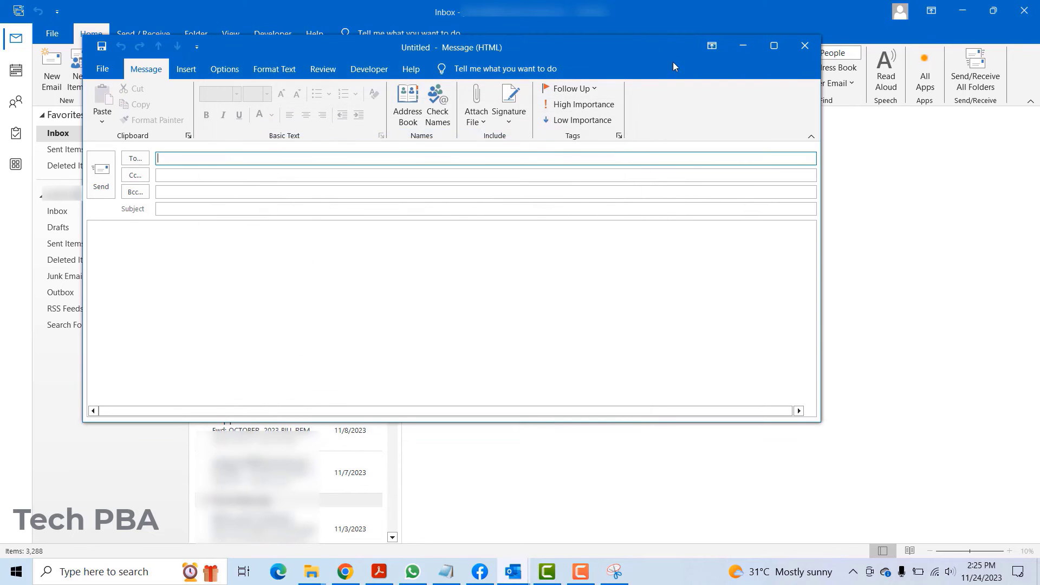
pyautogui.click(804, 45)
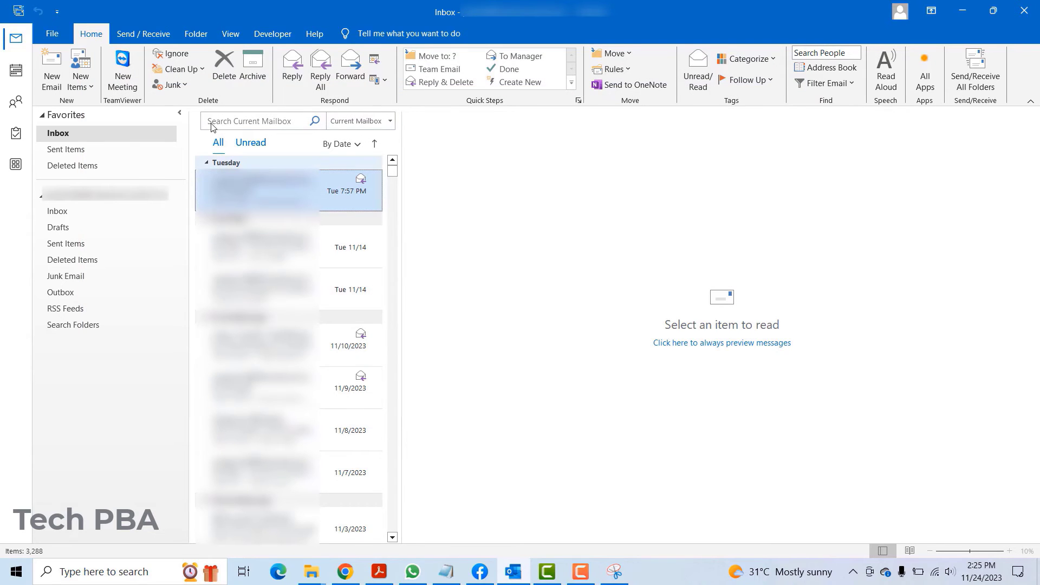
pyautogui.click(50, 80)
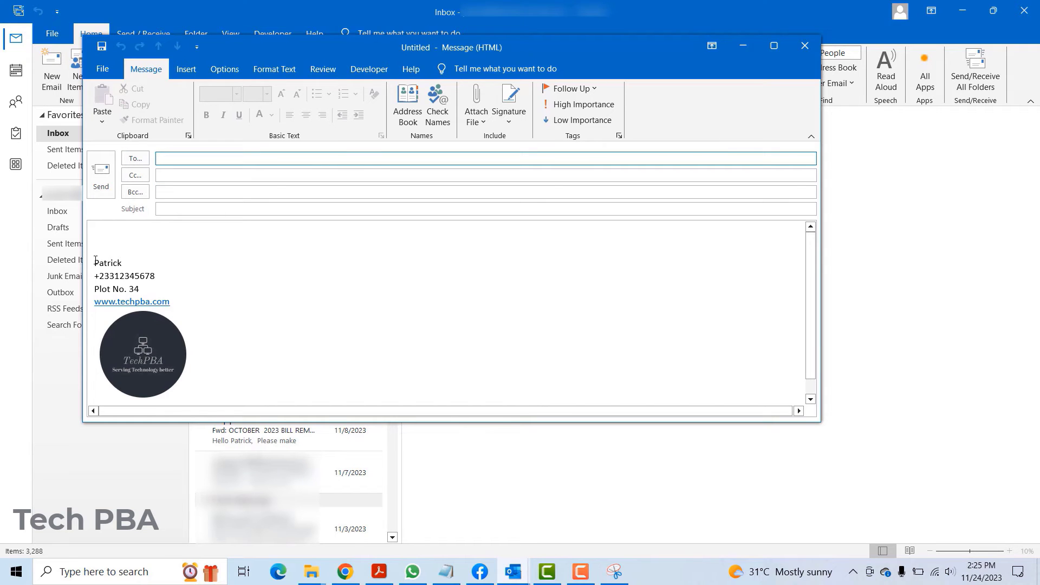
pyautogui.moveTo(92, 262)
pyautogui.mouseDown()
pyautogui.moveTo(136, 293)
pyautogui.moveTo(204, 393)
pyautogui.mouseUp()
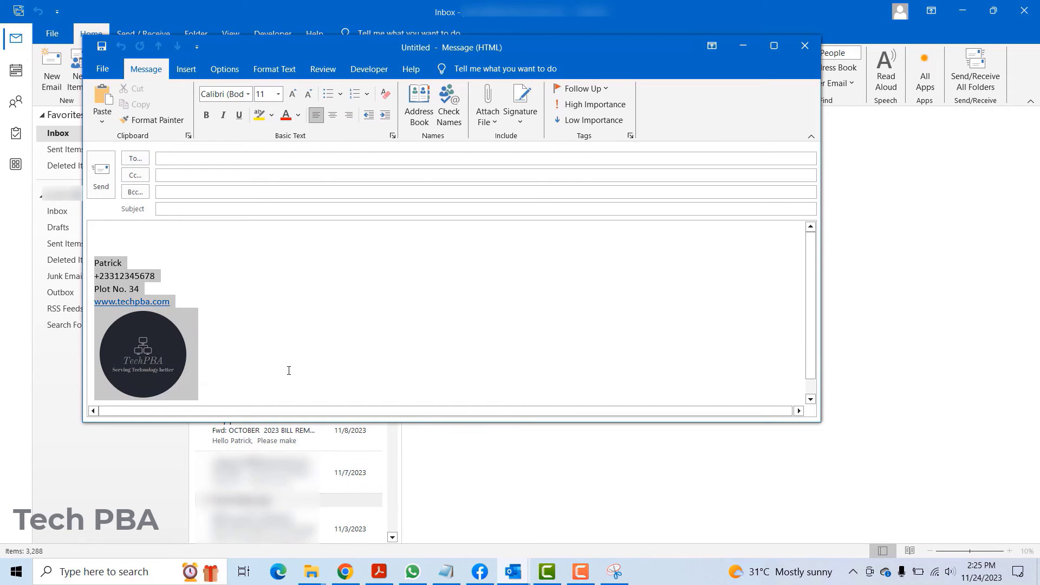
pyautogui.moveTo(289, 371); pyautogui.dragTo(289, 371)
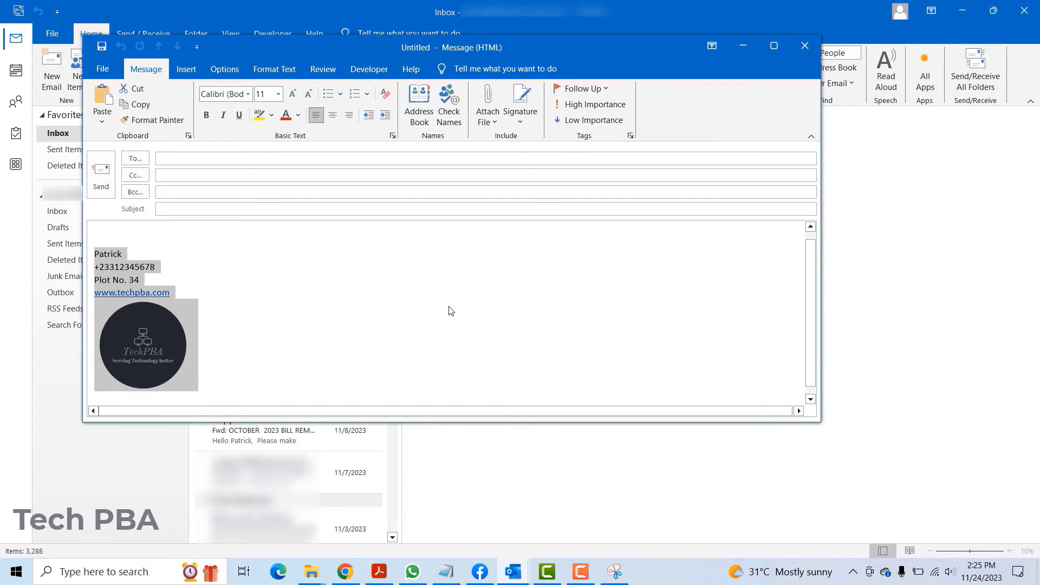
pyautogui.click(111, 233)
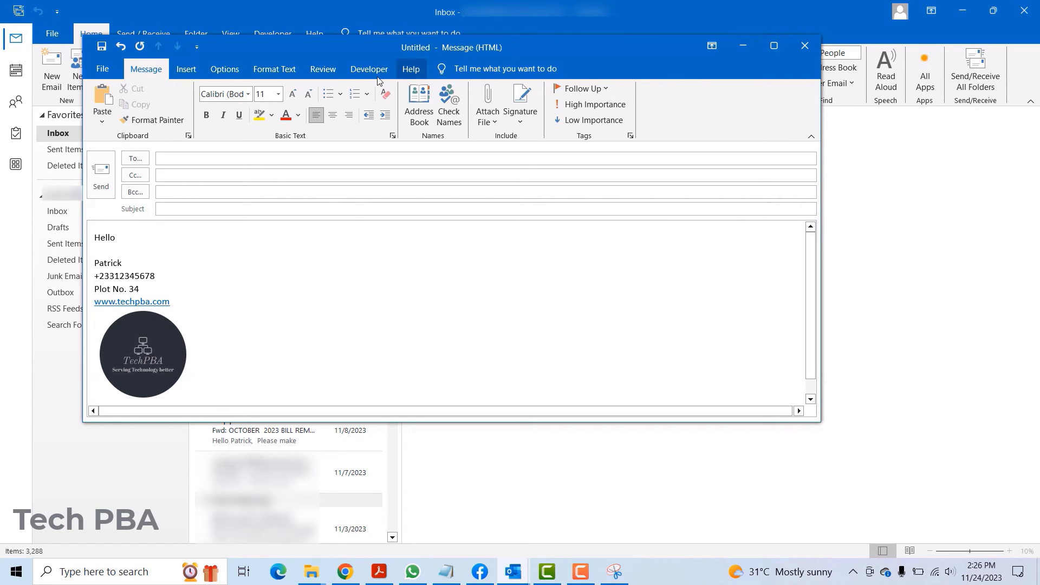
# Reopen signature settings and create a new signature named 'Sig2'.
pyautogui.click(519, 121)
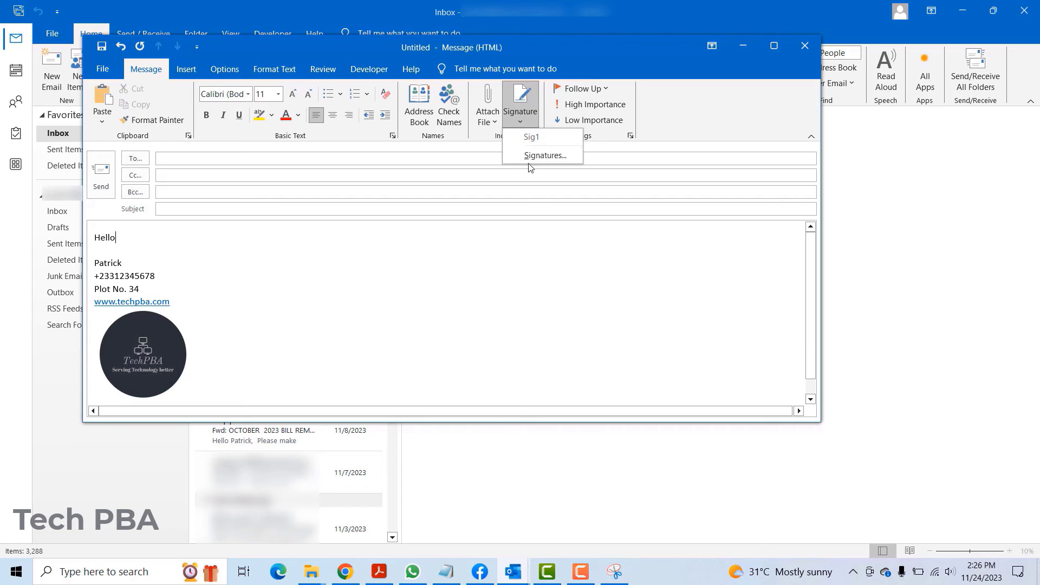
pyautogui.click(530, 165)
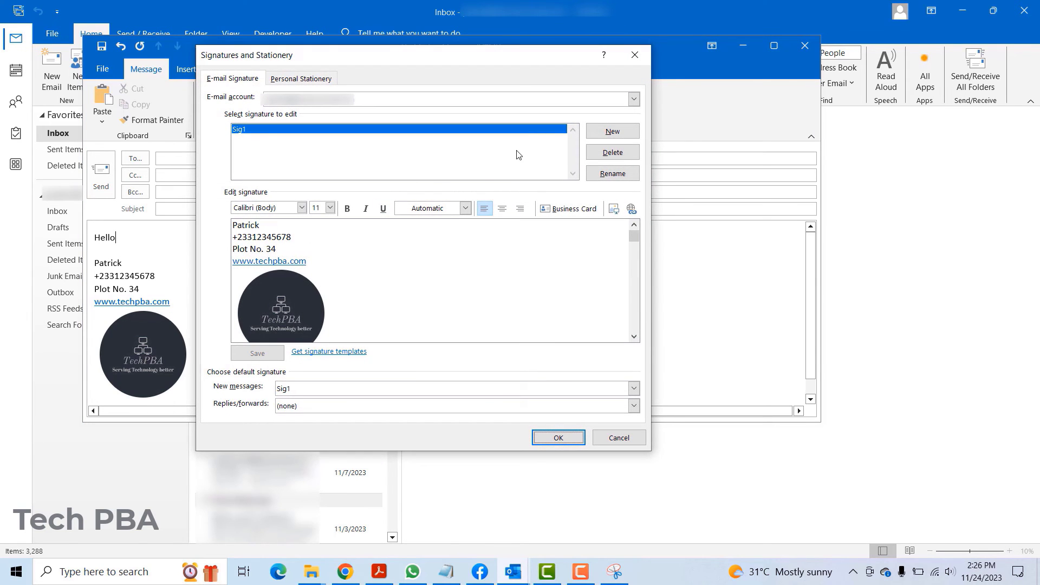
pyautogui.click(612, 132)
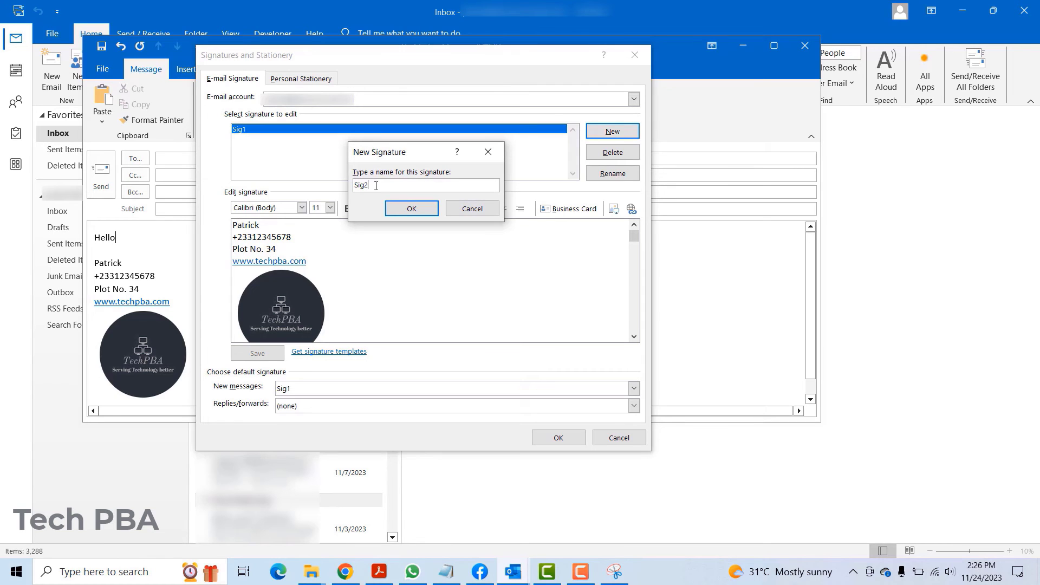
pyautogui.click(412, 208)
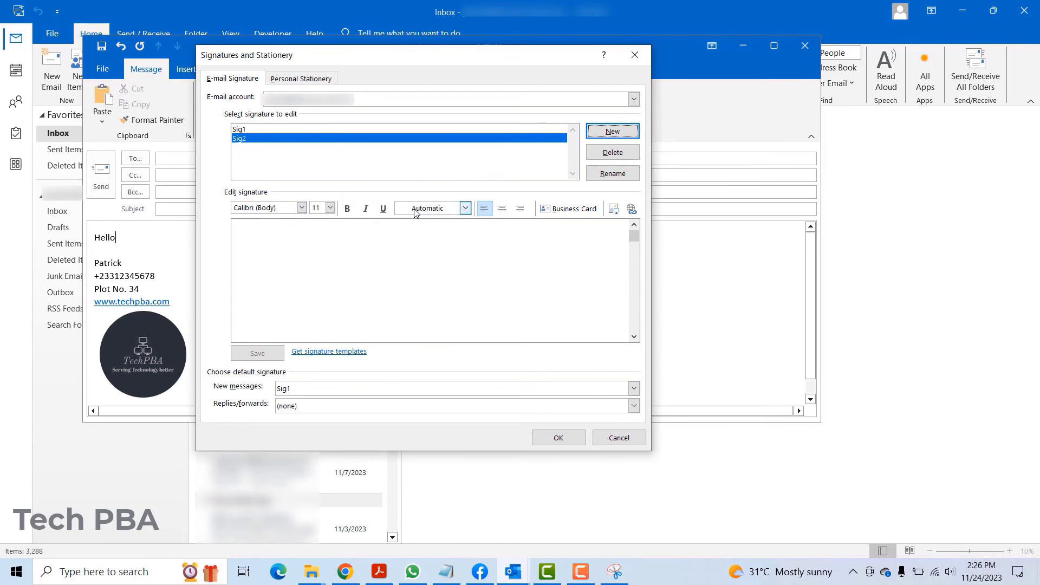
pyautogui.click(280, 141)
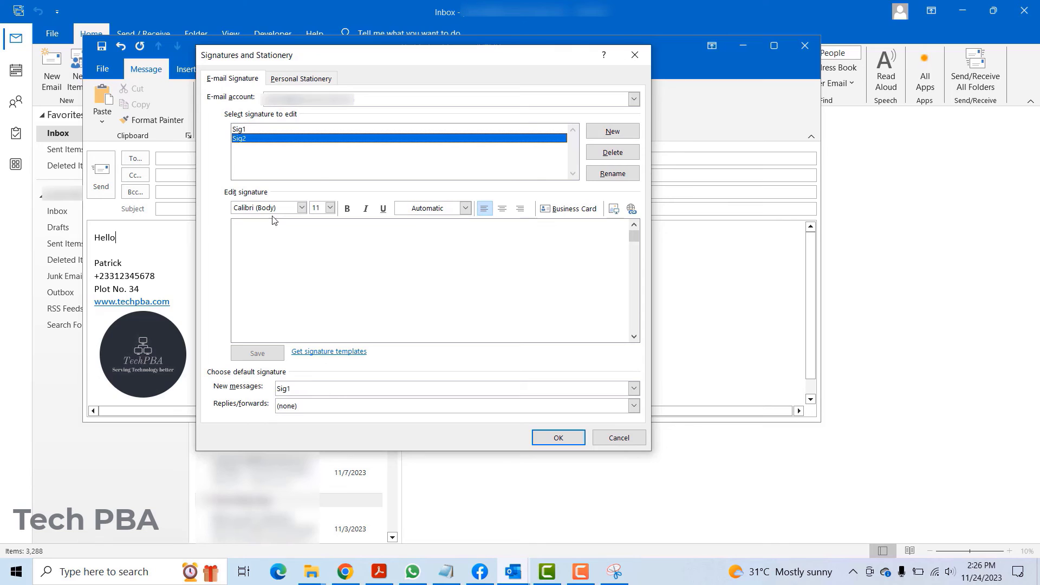
# Copy Sig1's name and phone lines into Sig2 and save it.
pyautogui.click(274, 130)
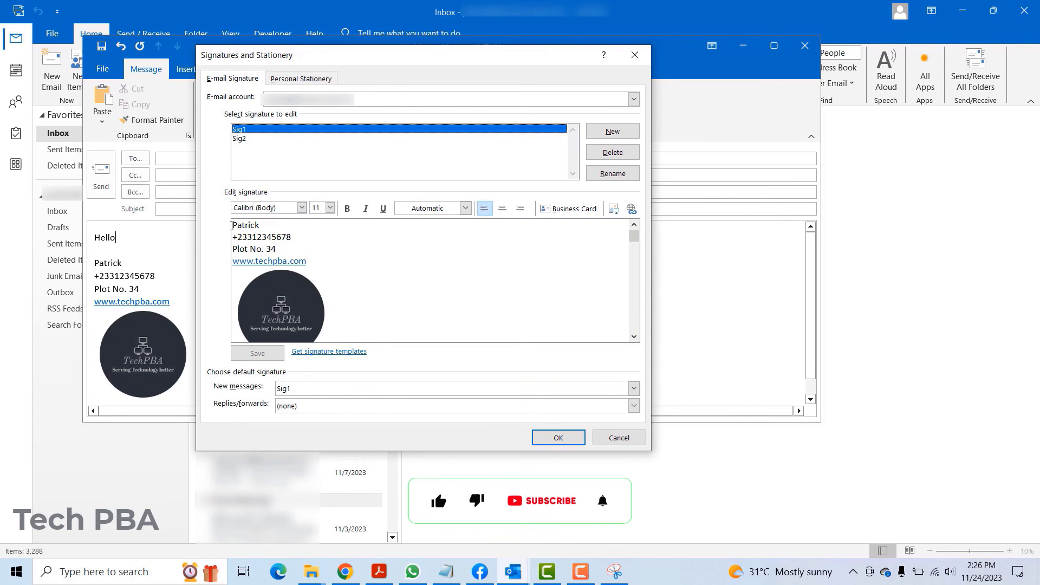
pyautogui.moveTo(232, 227); pyautogui.dragTo(294, 241)
pyautogui.hotkey('ctrl', 'c')
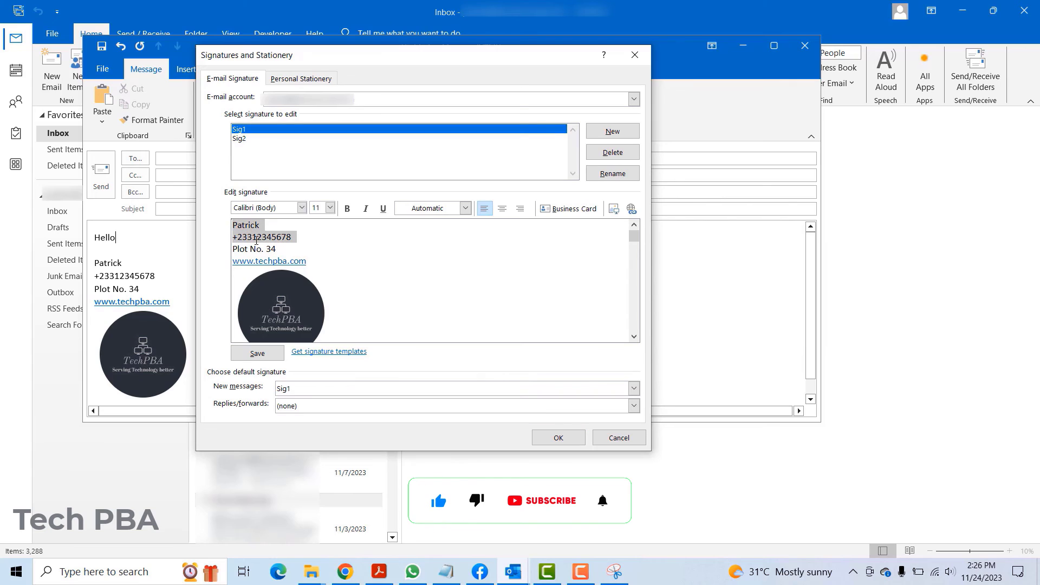
pyautogui.click(239, 139)
pyautogui.click(274, 227)
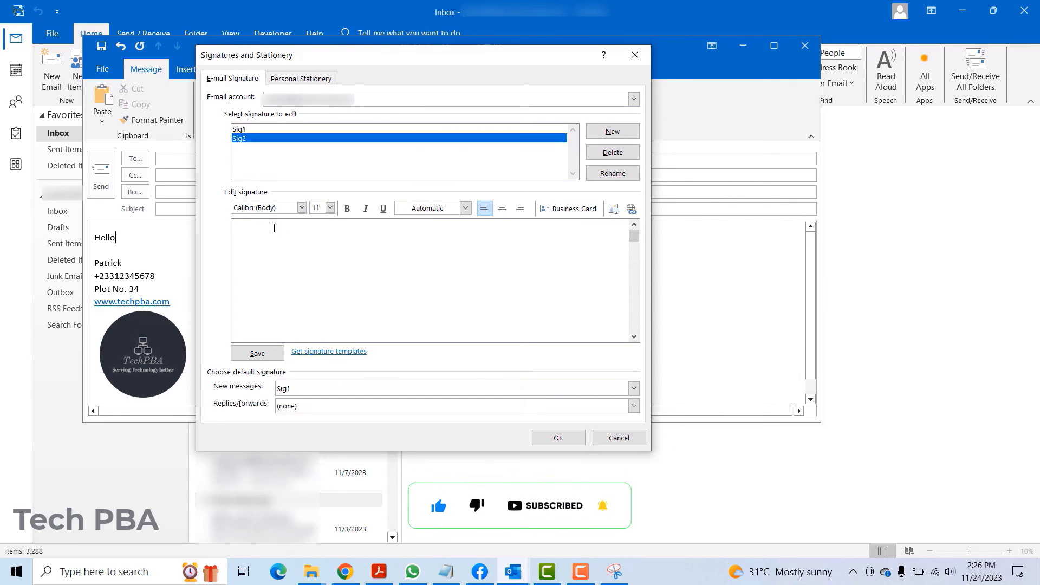
pyautogui.hotkey('ctrl', 'v')
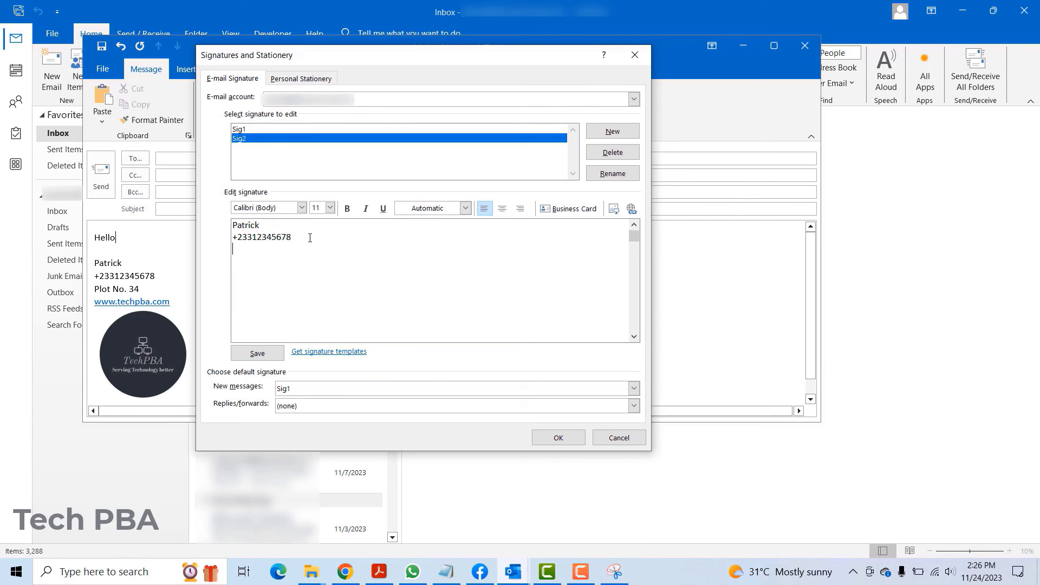
pyautogui.click(269, 354)
# Set Sig2 as the Replies/forwards default, confirm, and close the draft message.
pyautogui.click(632, 407)
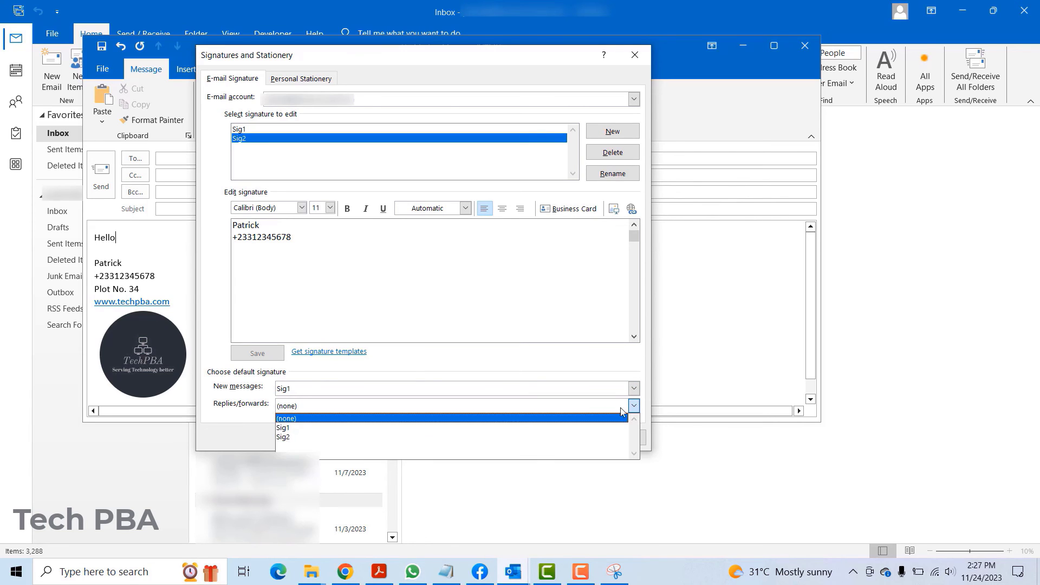
pyautogui.click(287, 436)
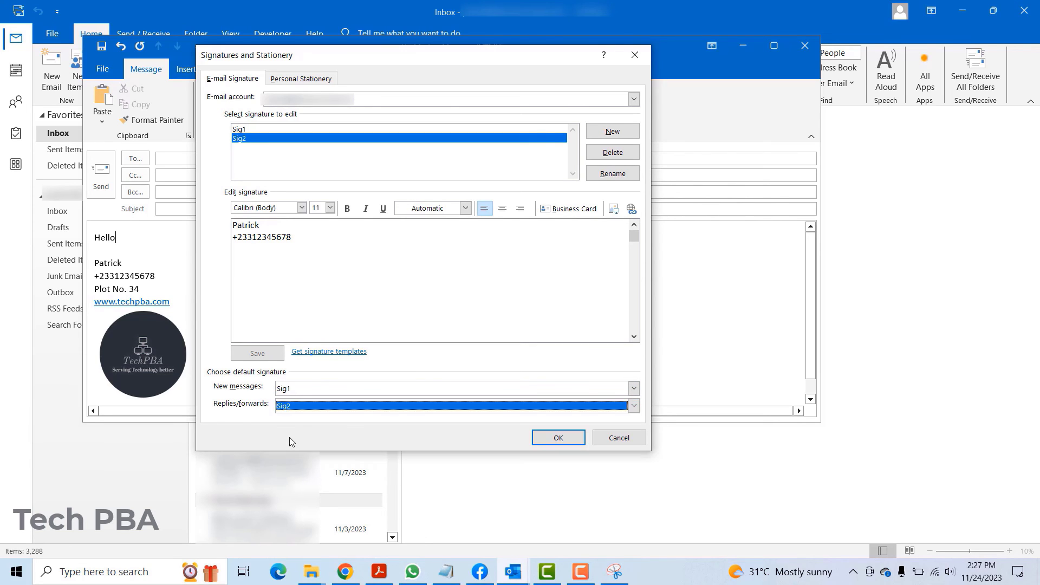
pyautogui.click(558, 437)
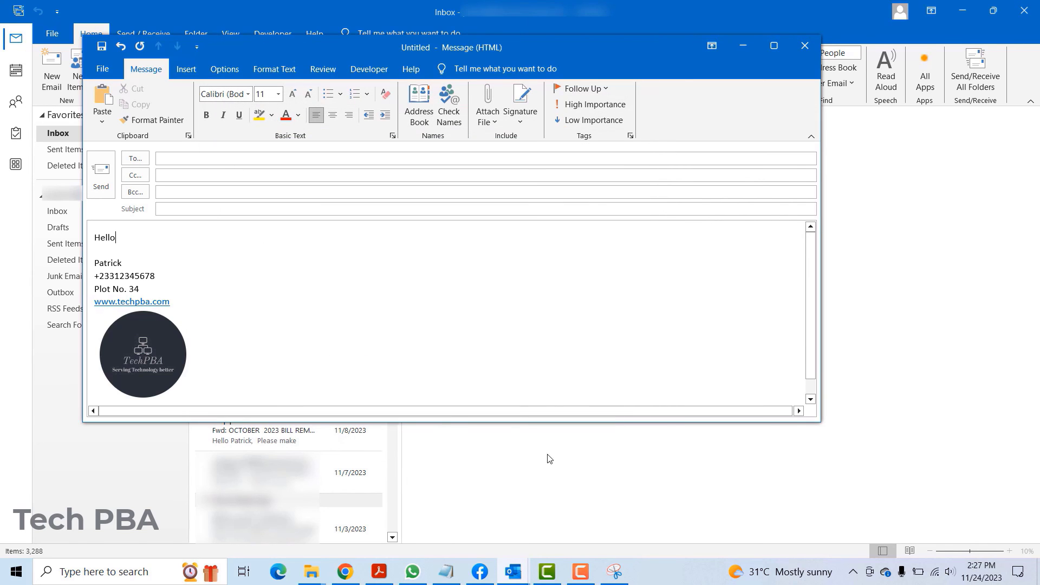
pyautogui.click(804, 45)
# Discard the draft and reply to the 11/3/2023 test message, checking Sig2 appears.
pyautogui.click(525, 323)
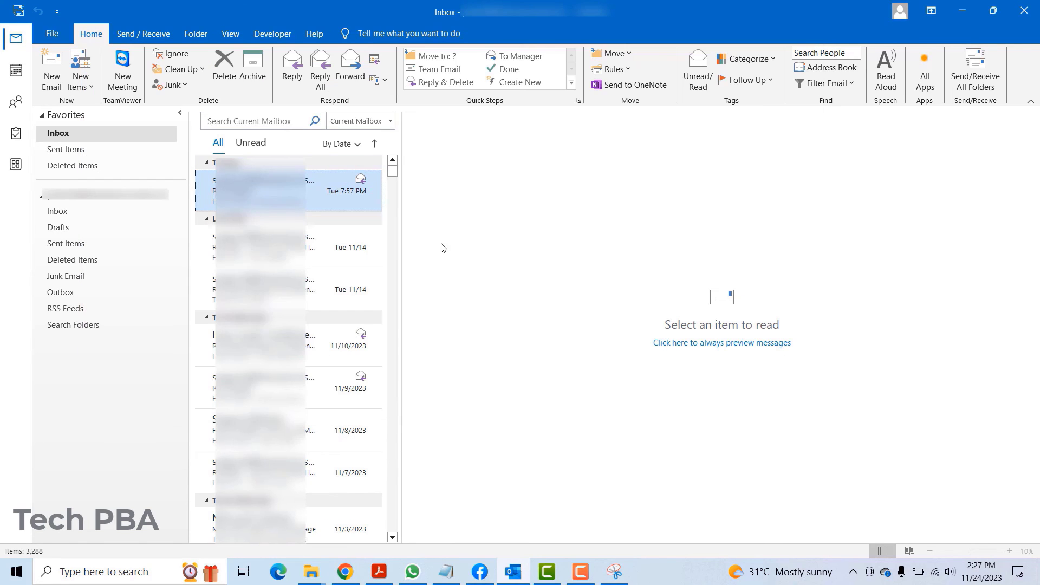
pyautogui.scroll(-3, 381, 459)
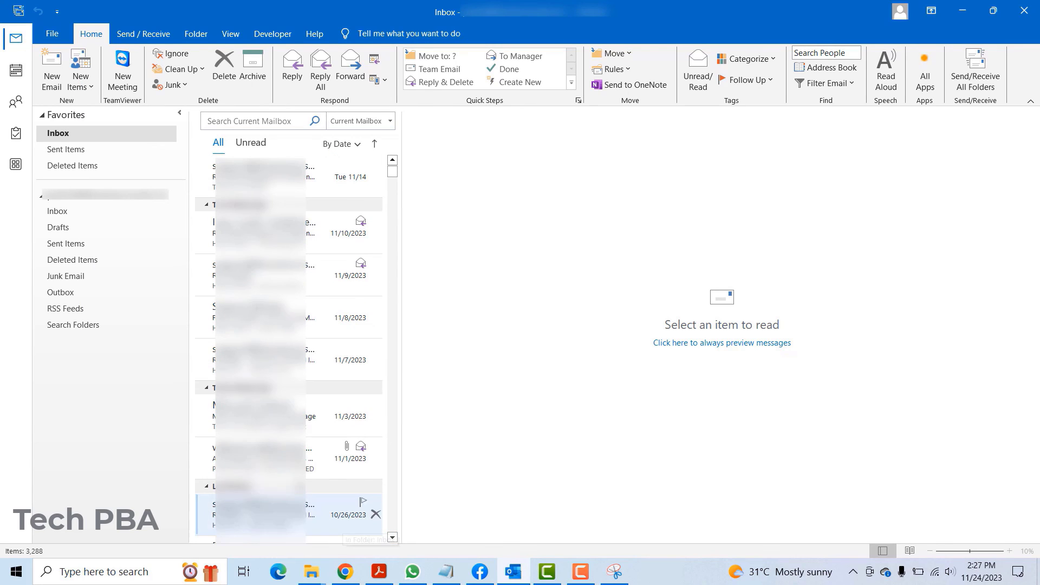
pyautogui.click(352, 420)
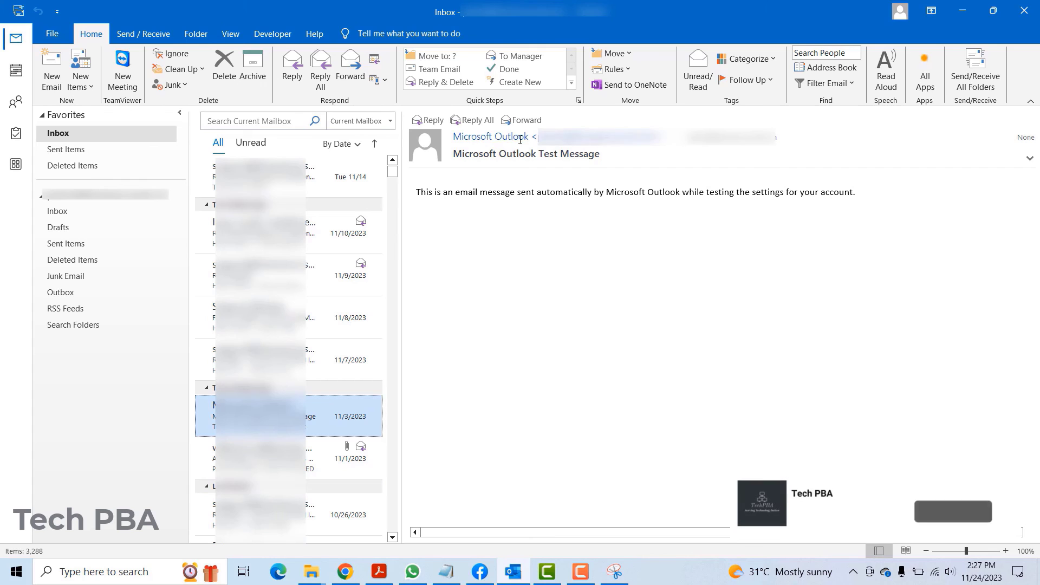
pyautogui.click(423, 121)
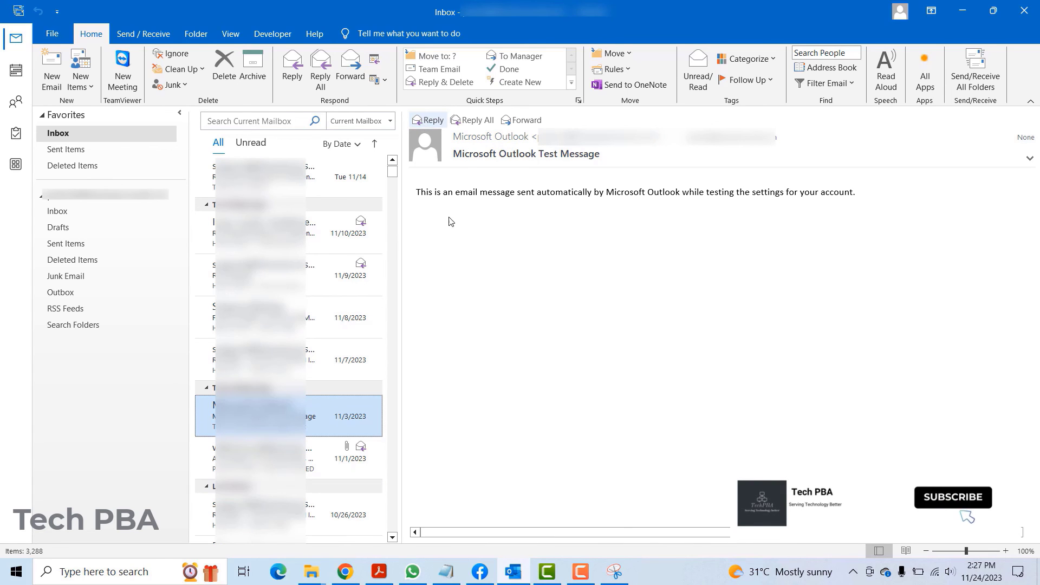
pyautogui.moveTo(416, 240); pyautogui.dragTo(488, 270)
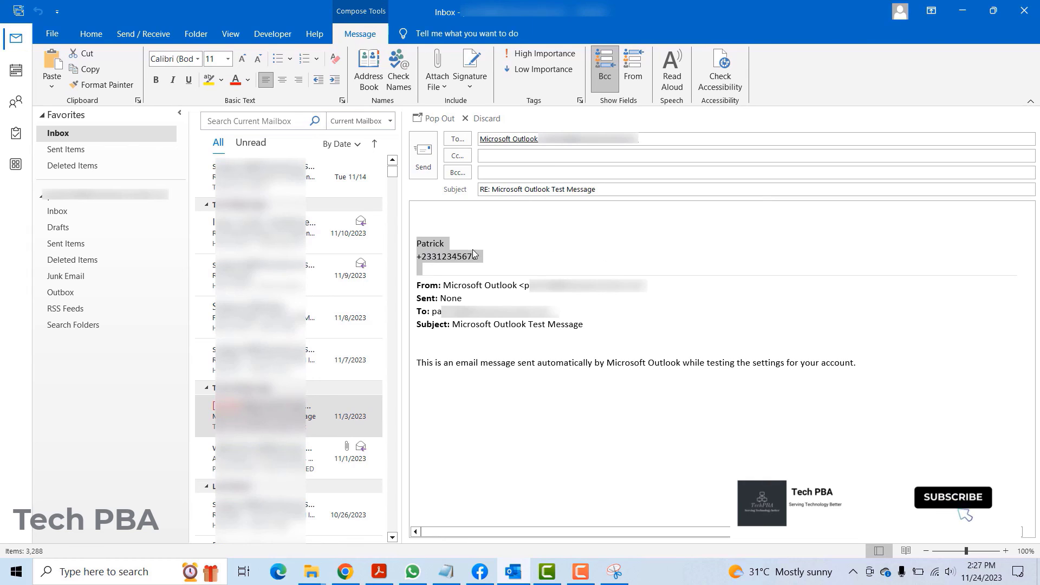
pyautogui.click(479, 255)
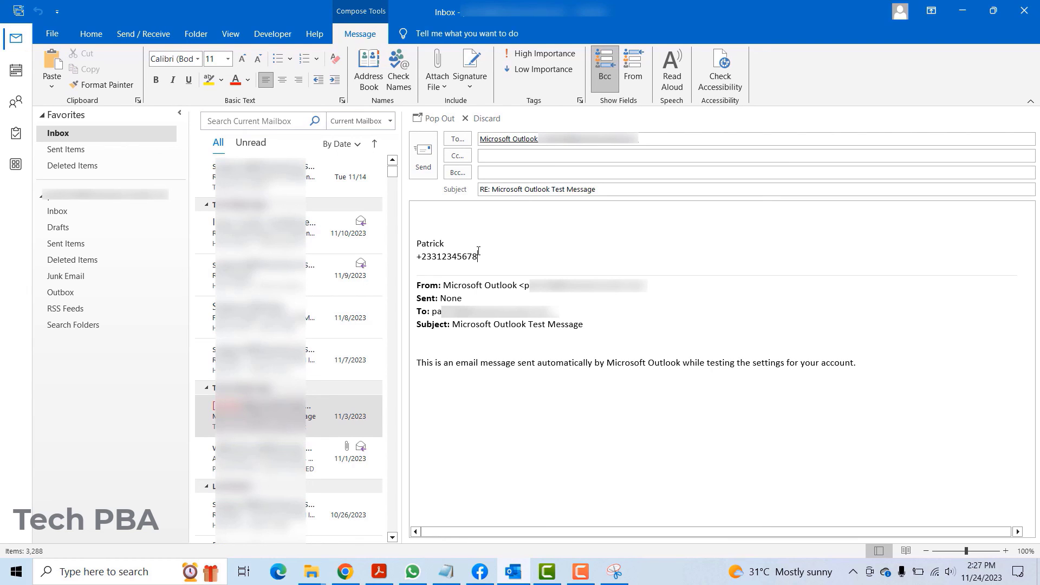